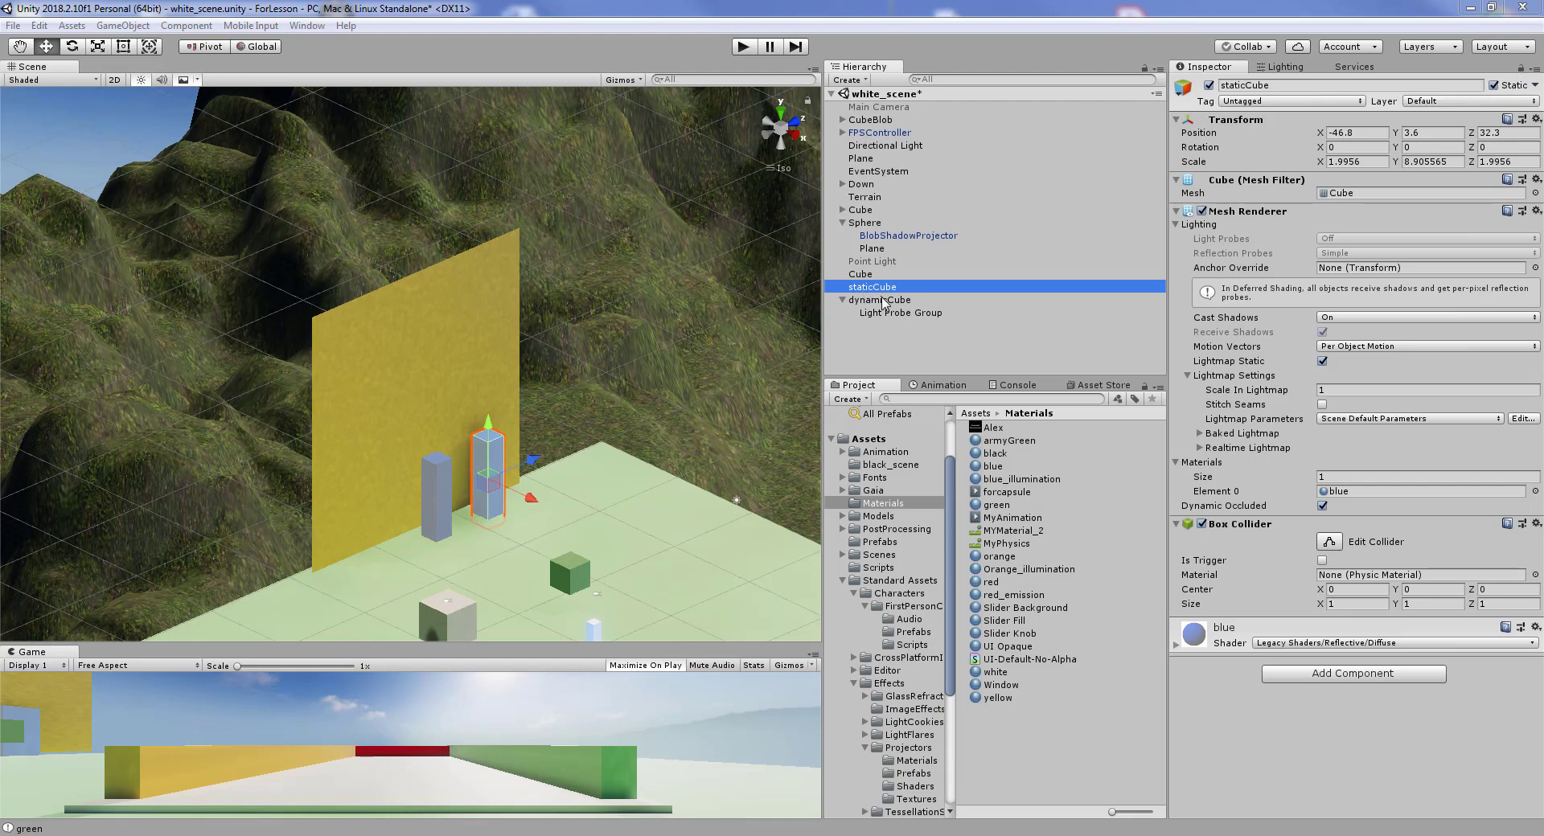
Toggle between dynamicCube and staticCube, ending on dynamicCube's Mesh Renderer with Blend Probes and Lightmap Static off
click(875, 301)
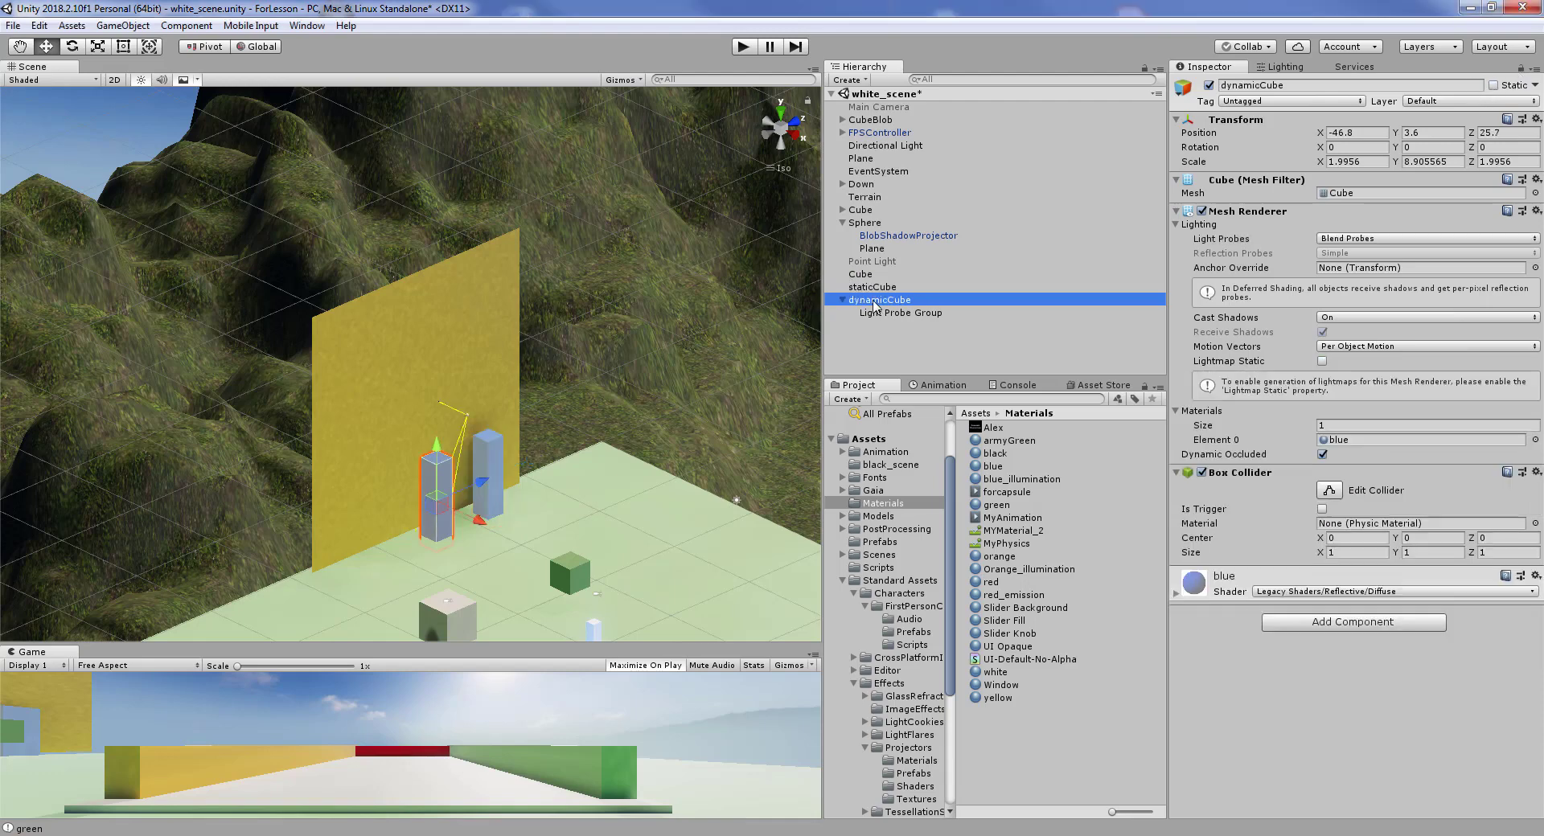
click(874, 287)
click(875, 300)
click(884, 287)
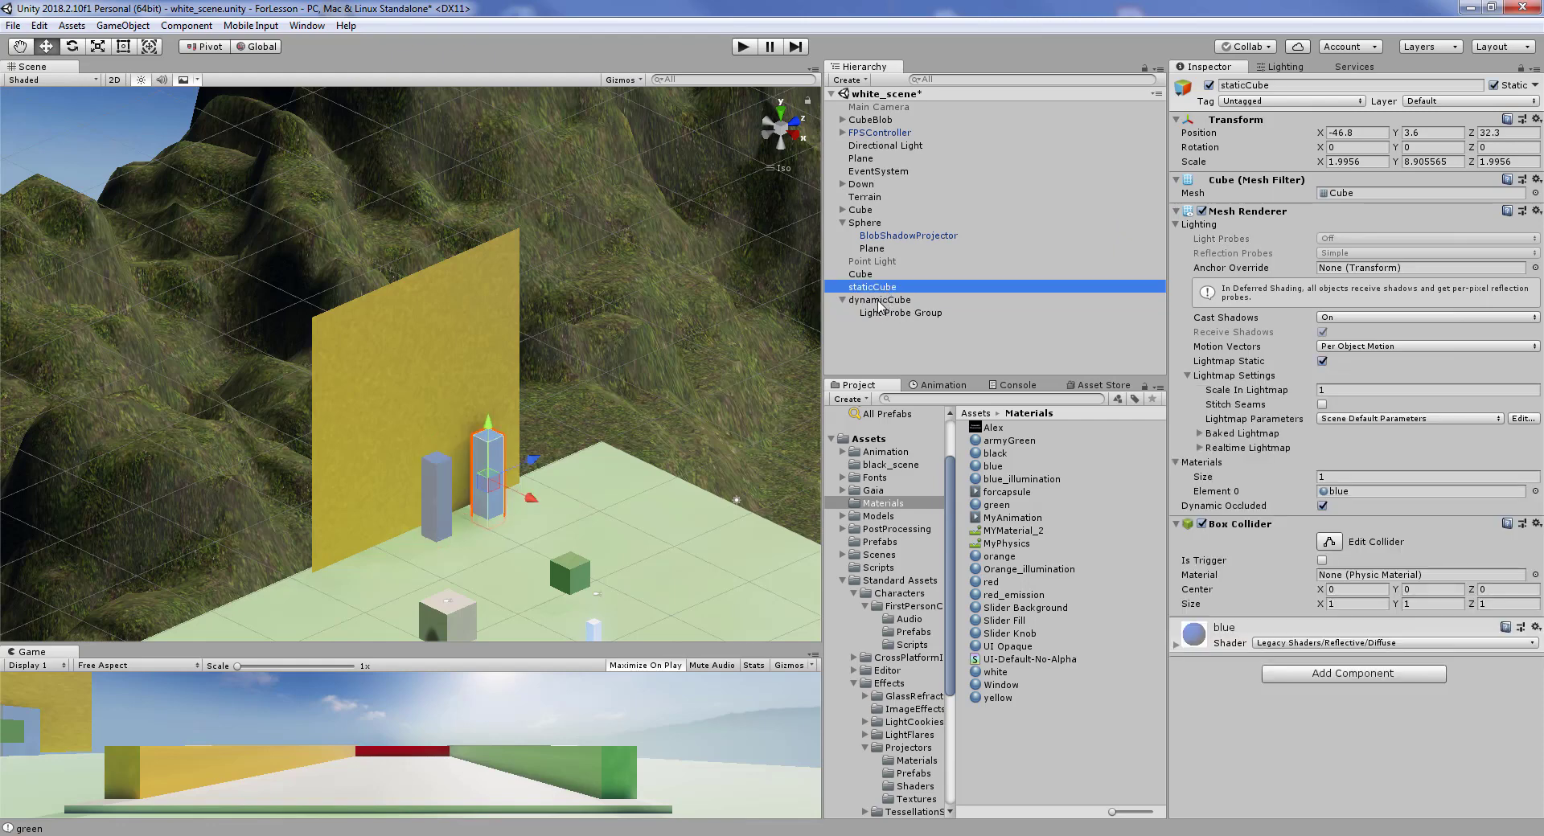
click(879, 300)
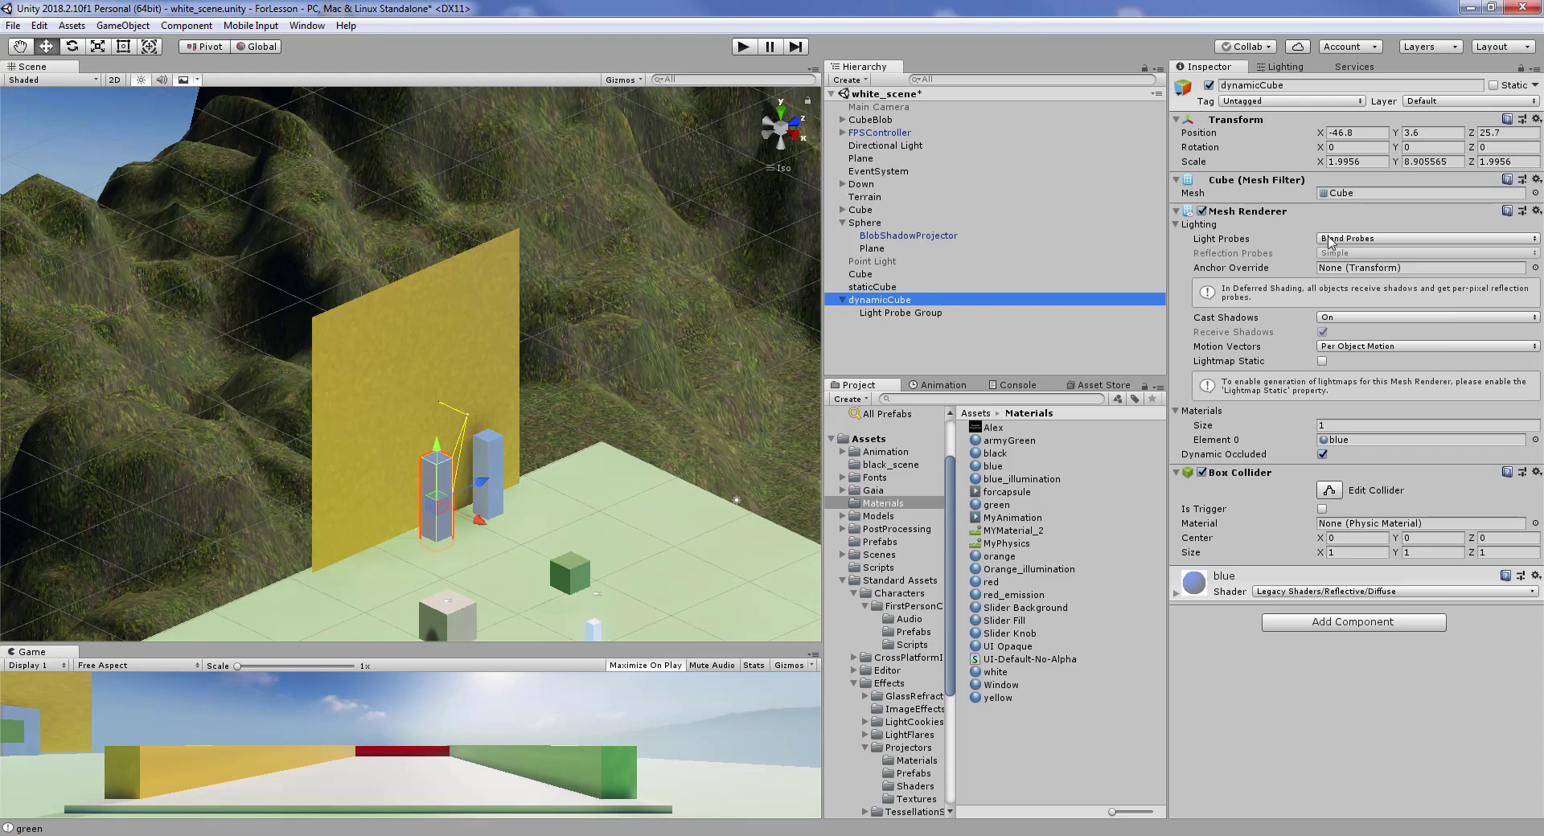
click(872, 287)
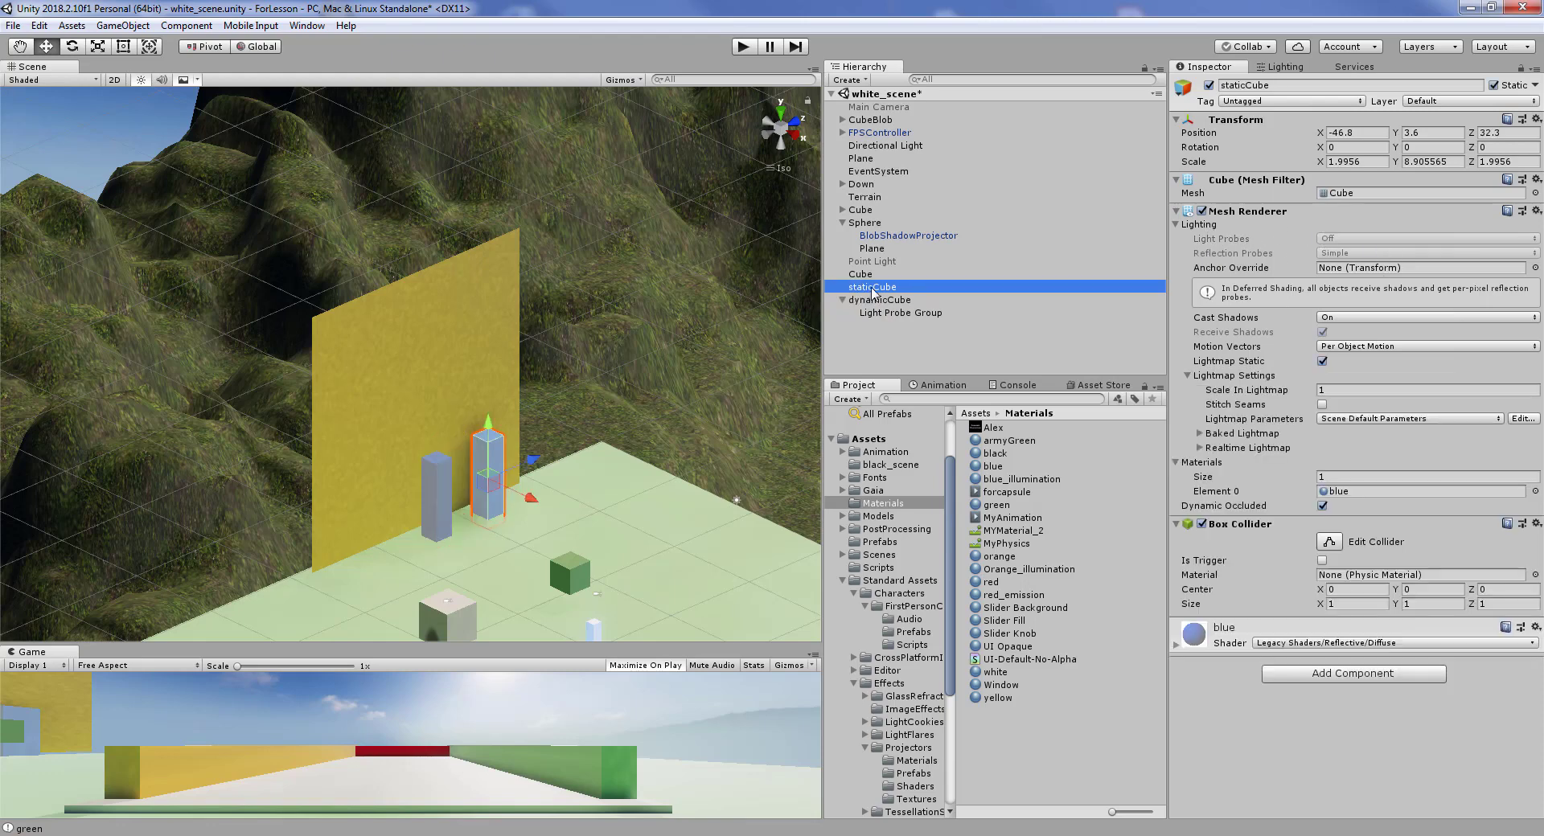
click(871, 302)
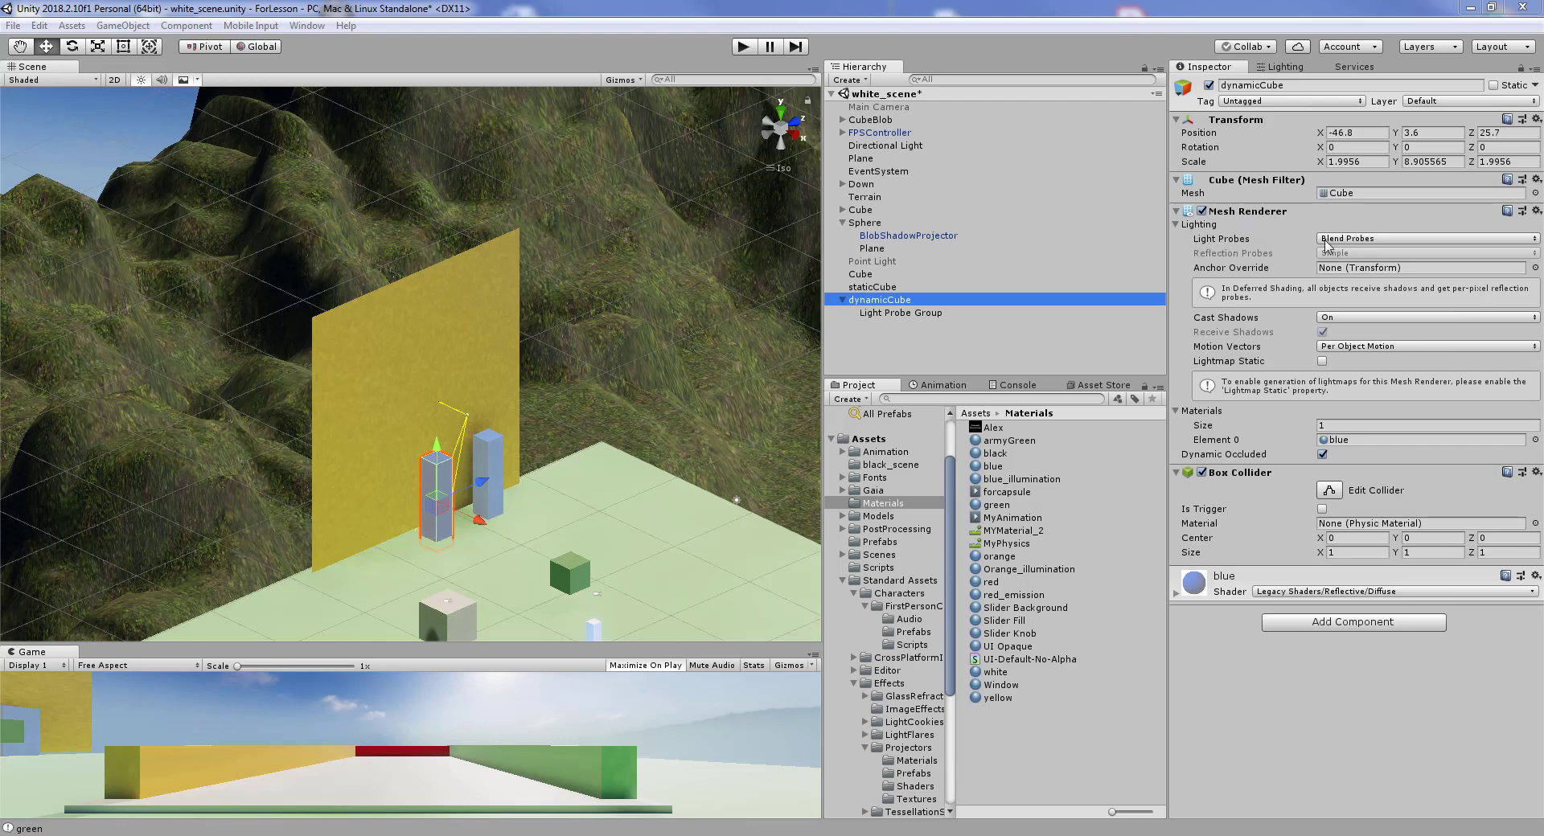
click(1384, 239)
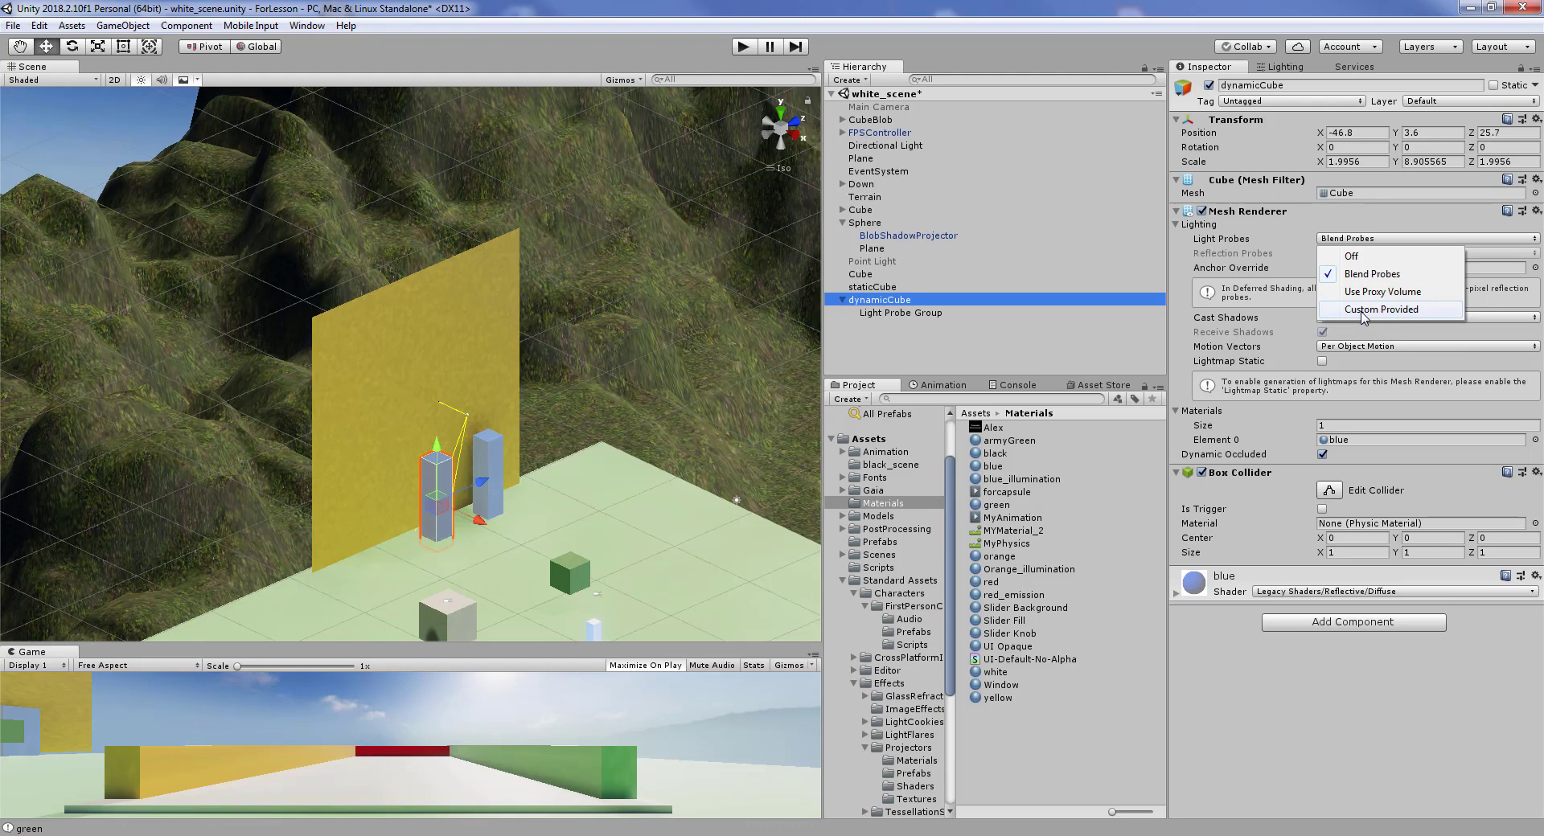
click(1194, 242)
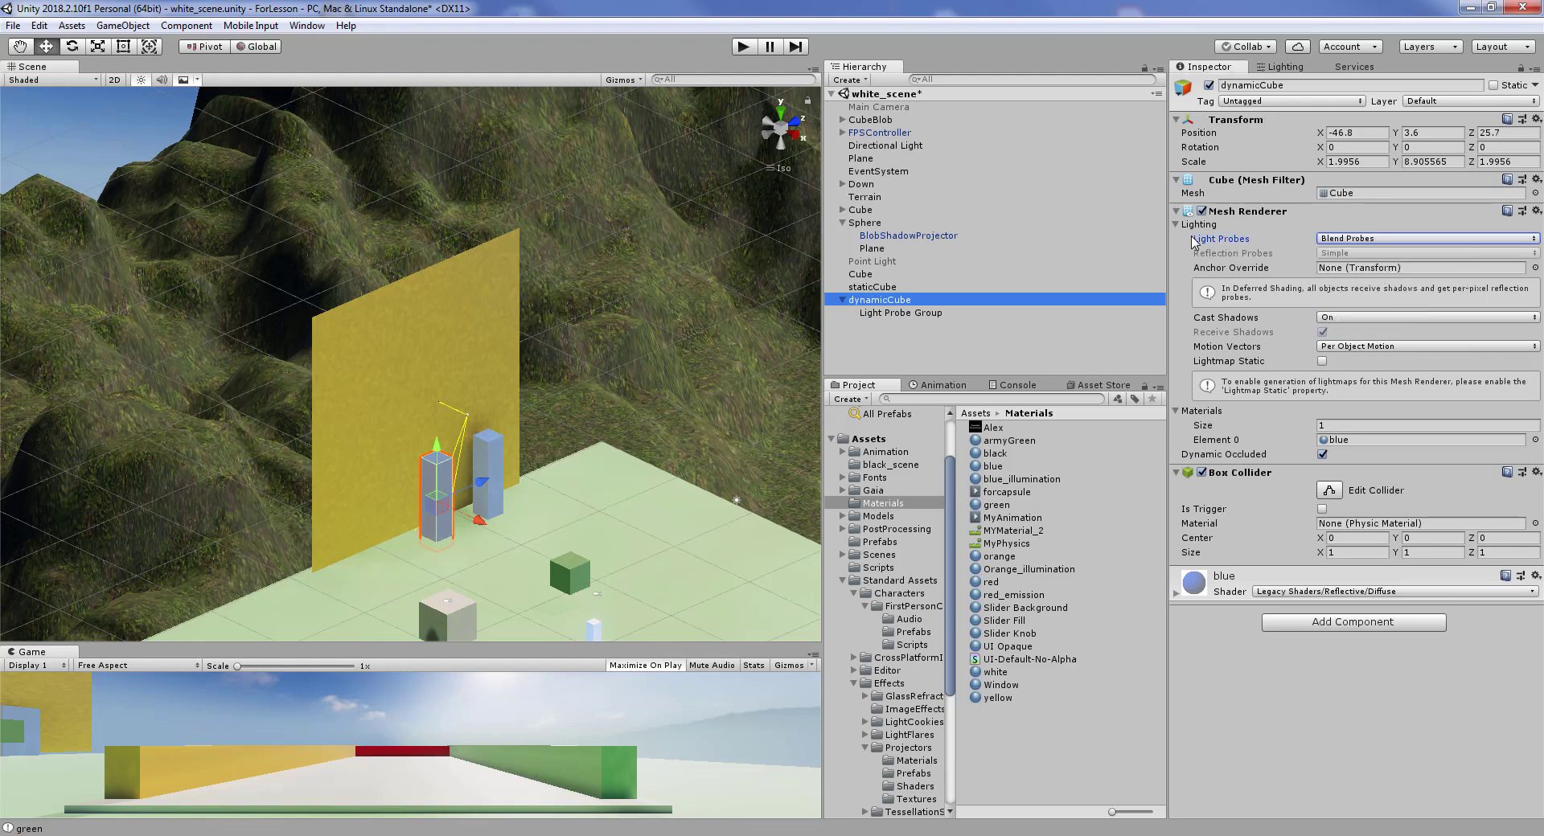
Select staticCube and read the Anchor Override tooltip in its Mesh Renderer
click(876, 288)
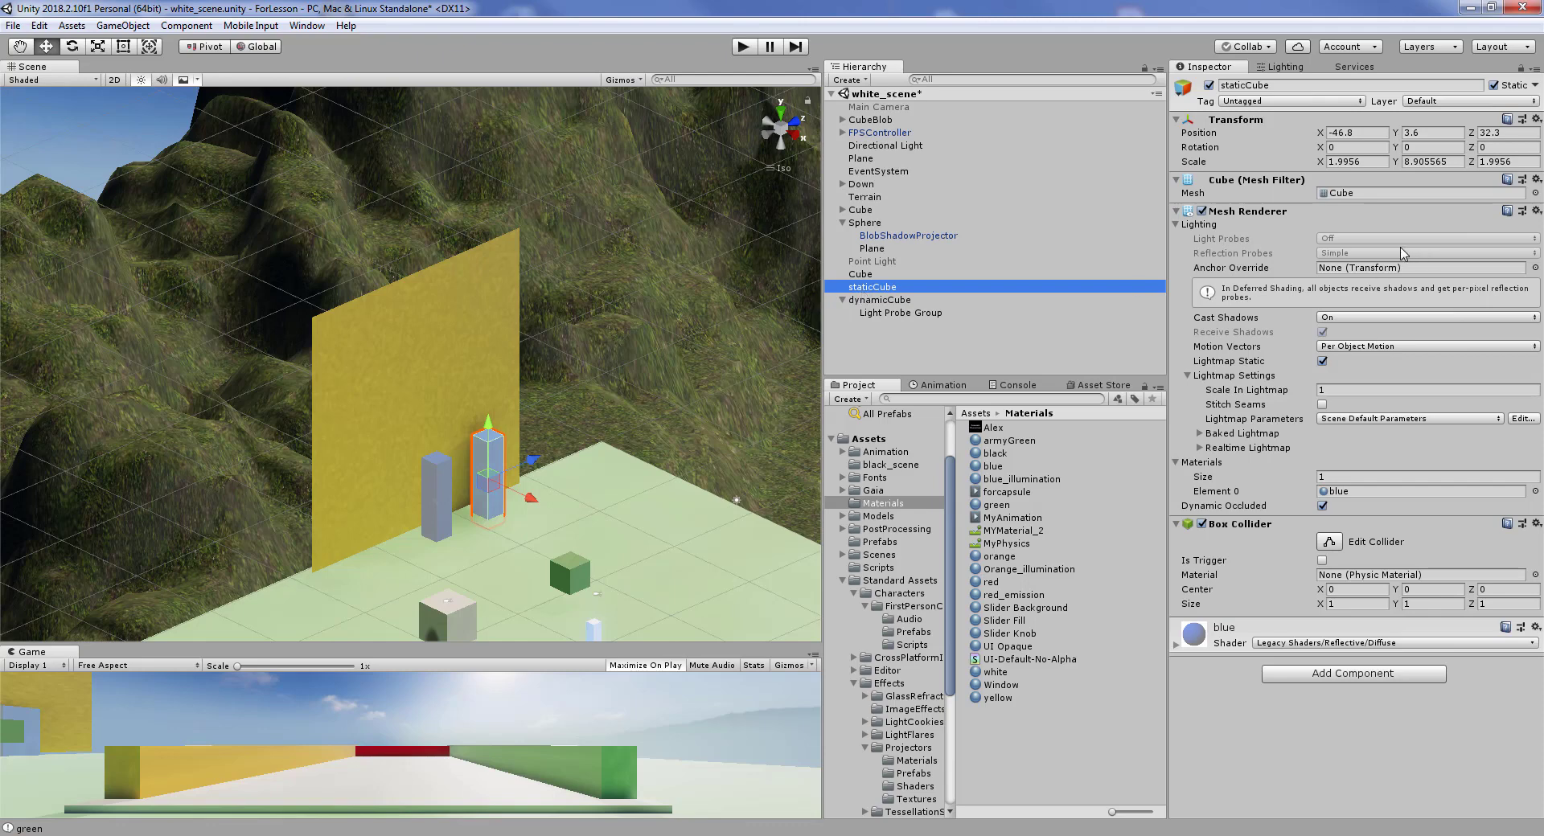
mouse_move(1216, 270)
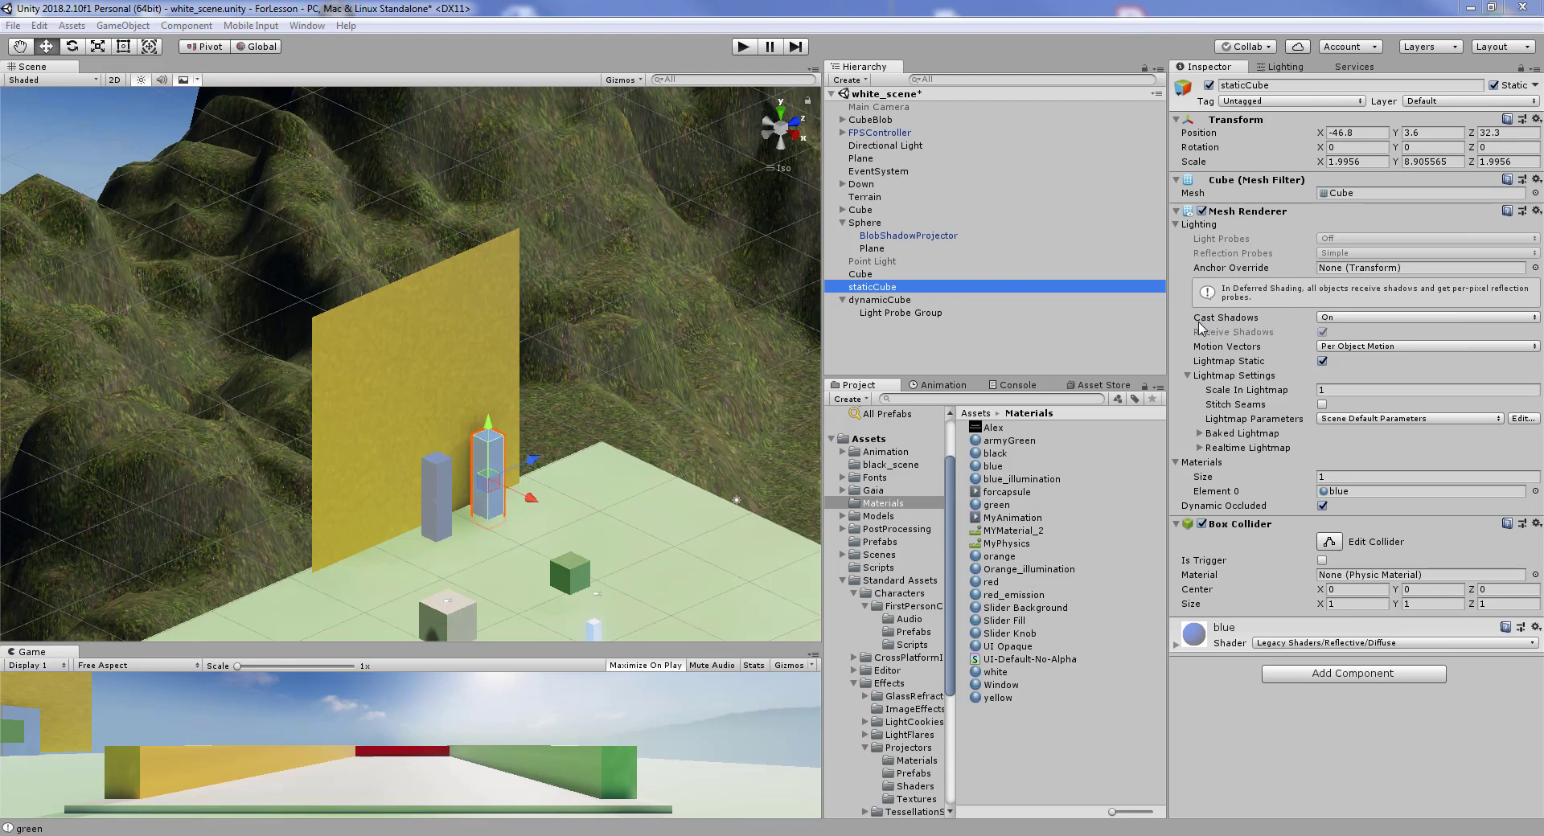
Review the Cast Shadows modes and leave shadow casting set to On
click(1350, 320)
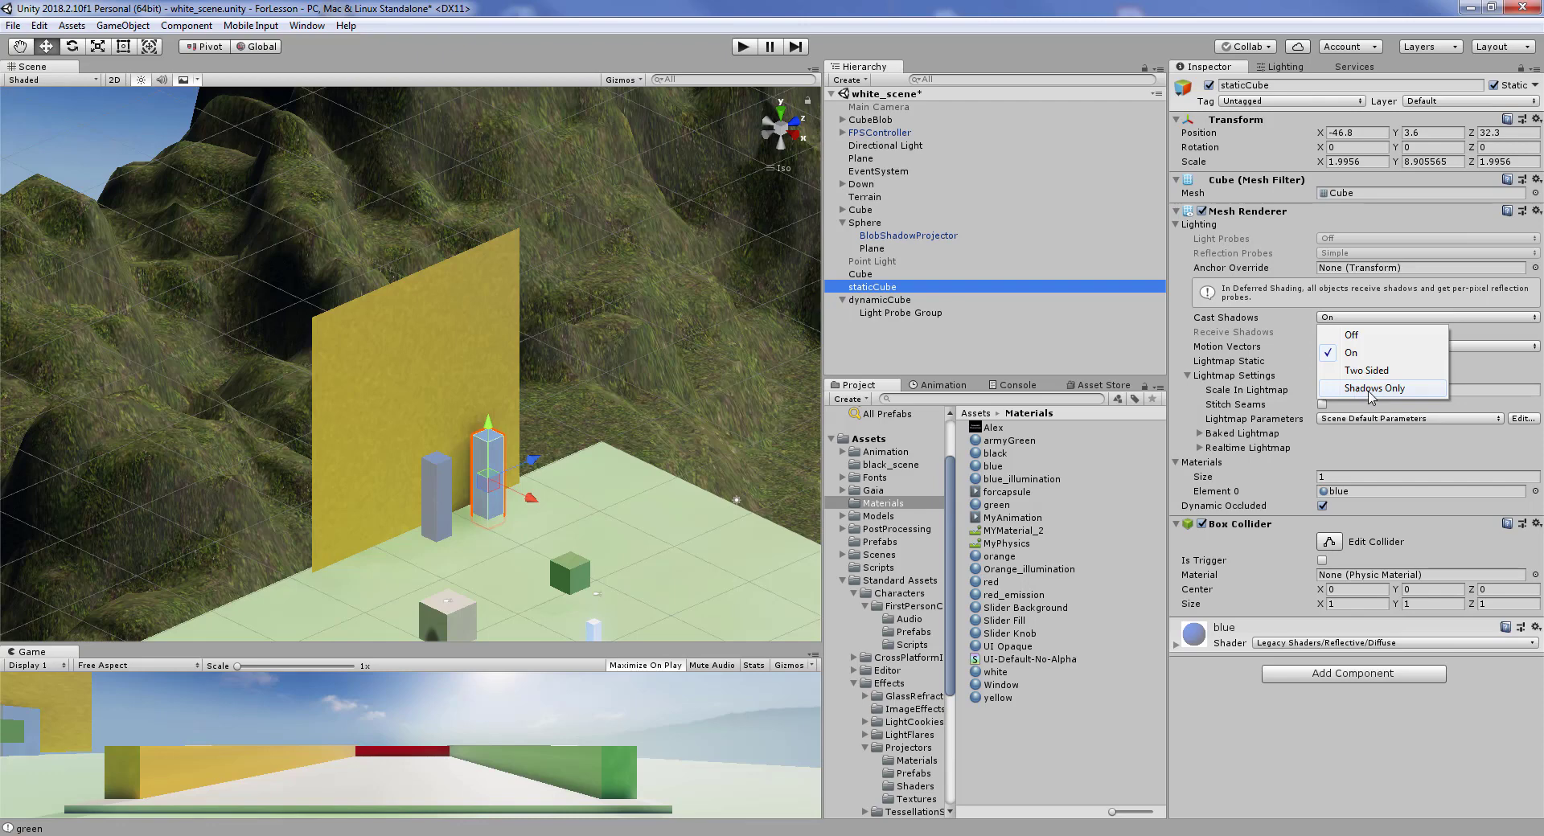
click(1298, 322)
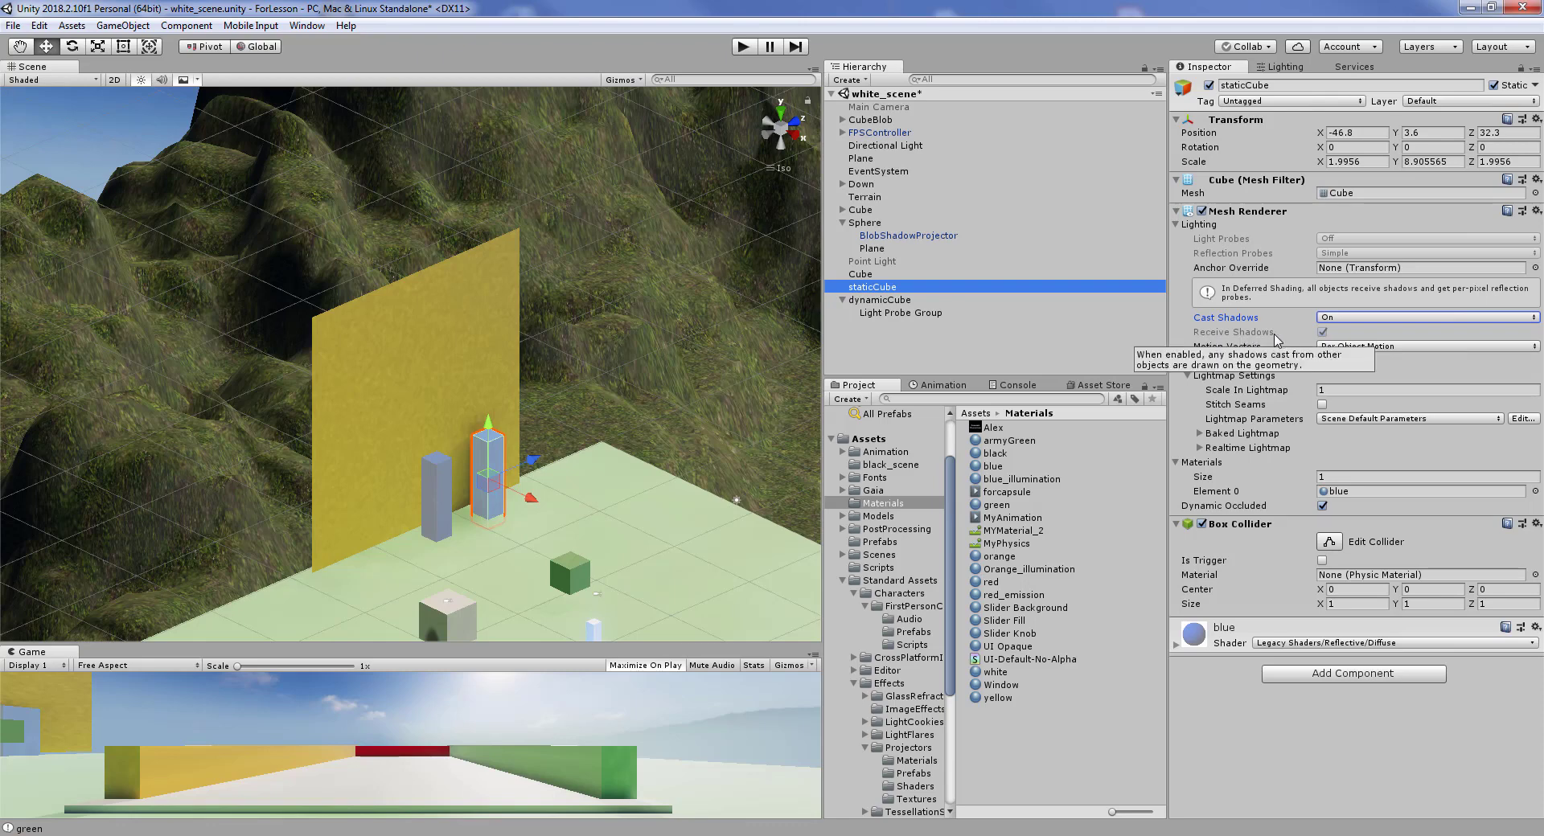
Glance at dynamicCube's renderer, then return to staticCube's Lightmap Static settings
click(883, 301)
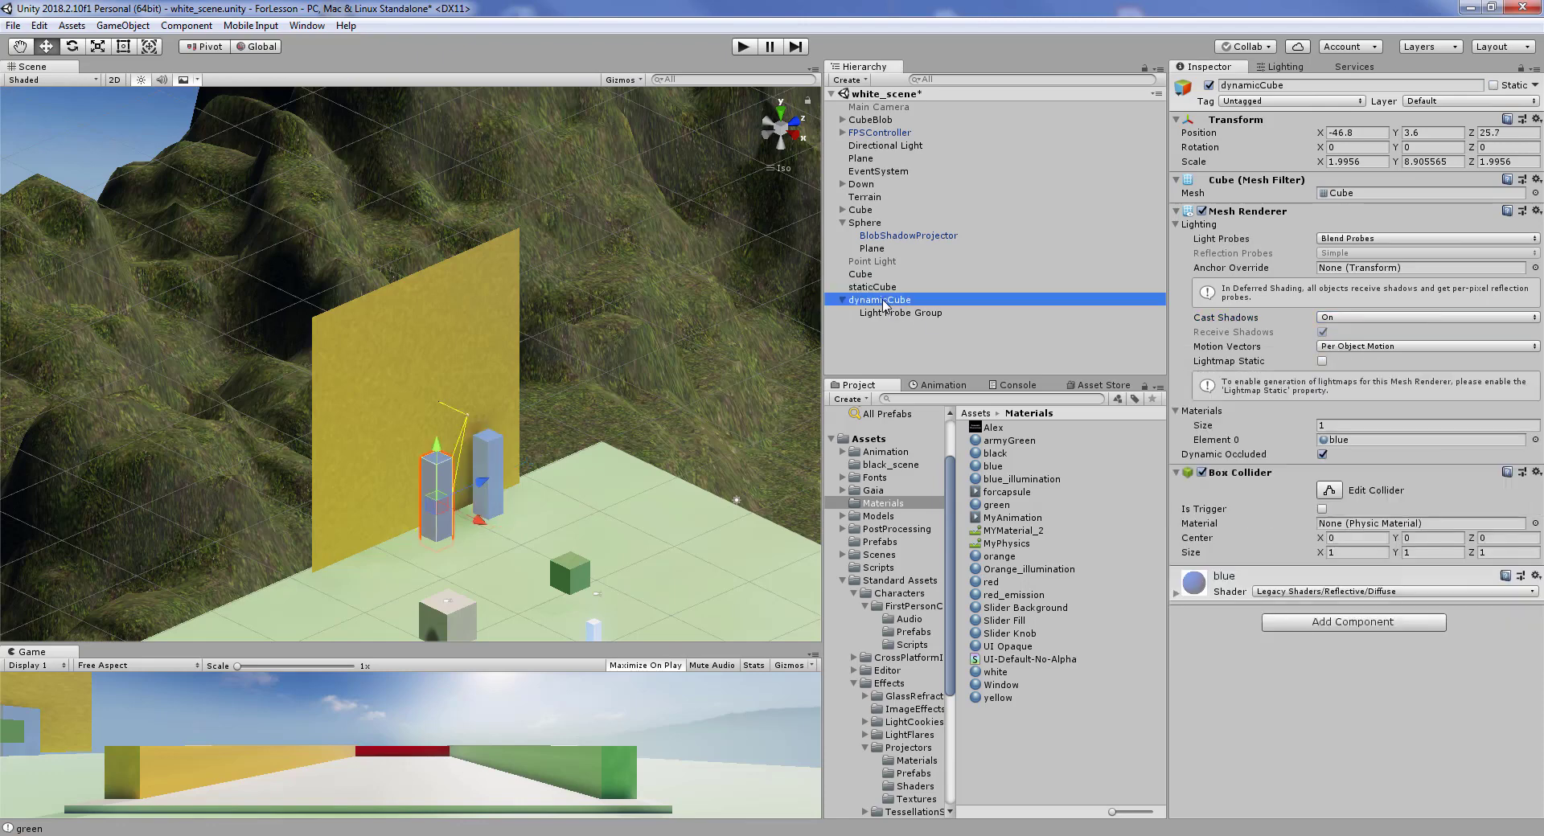
click(883, 288)
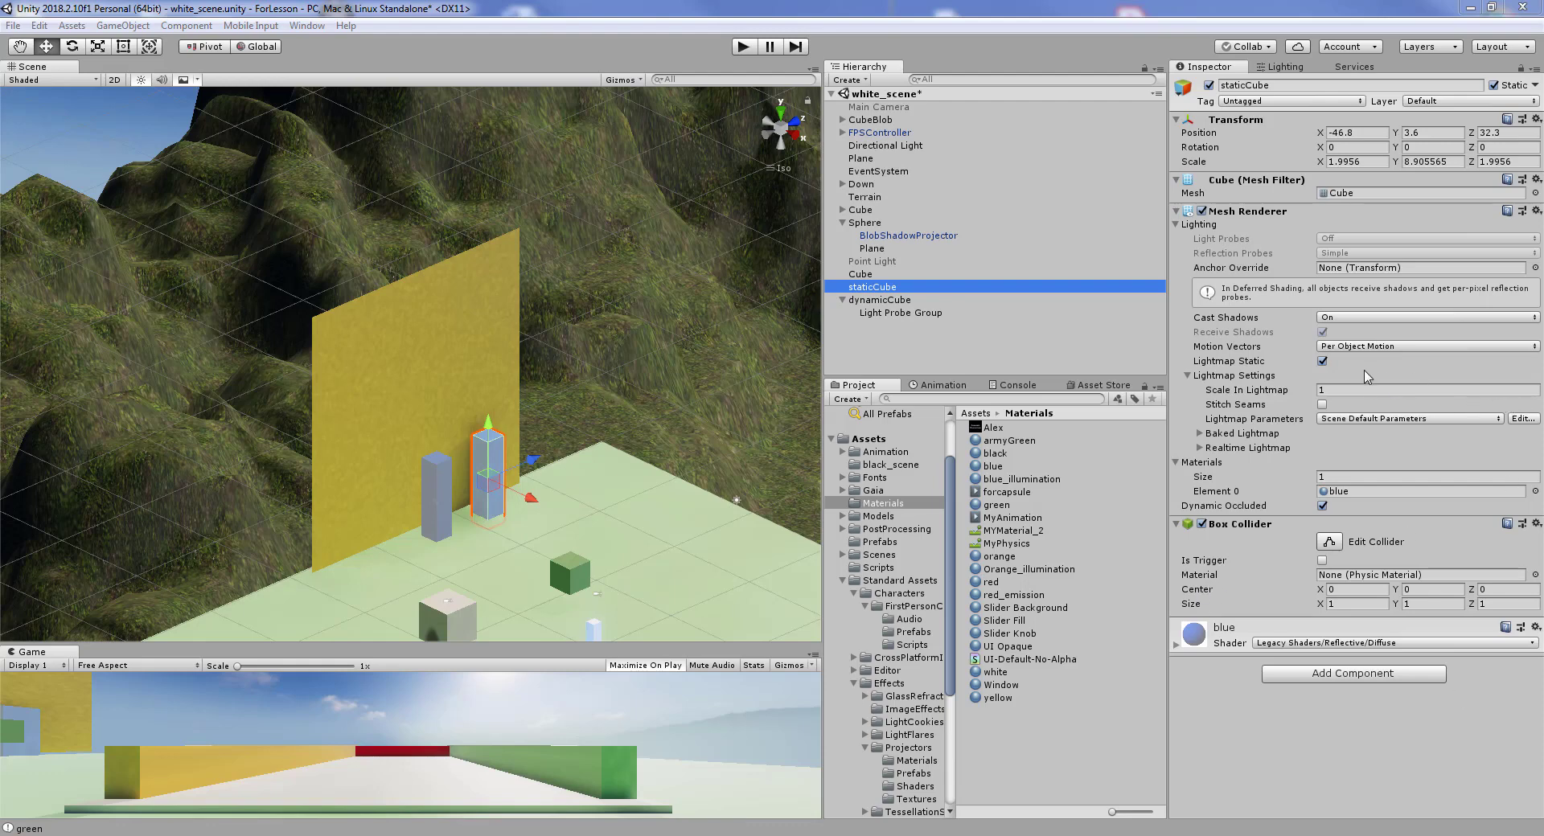
Expand staticCube's Motion Vectors list to see Camera Motion Only, Per Object Motion and Force No Motion
click(1403, 347)
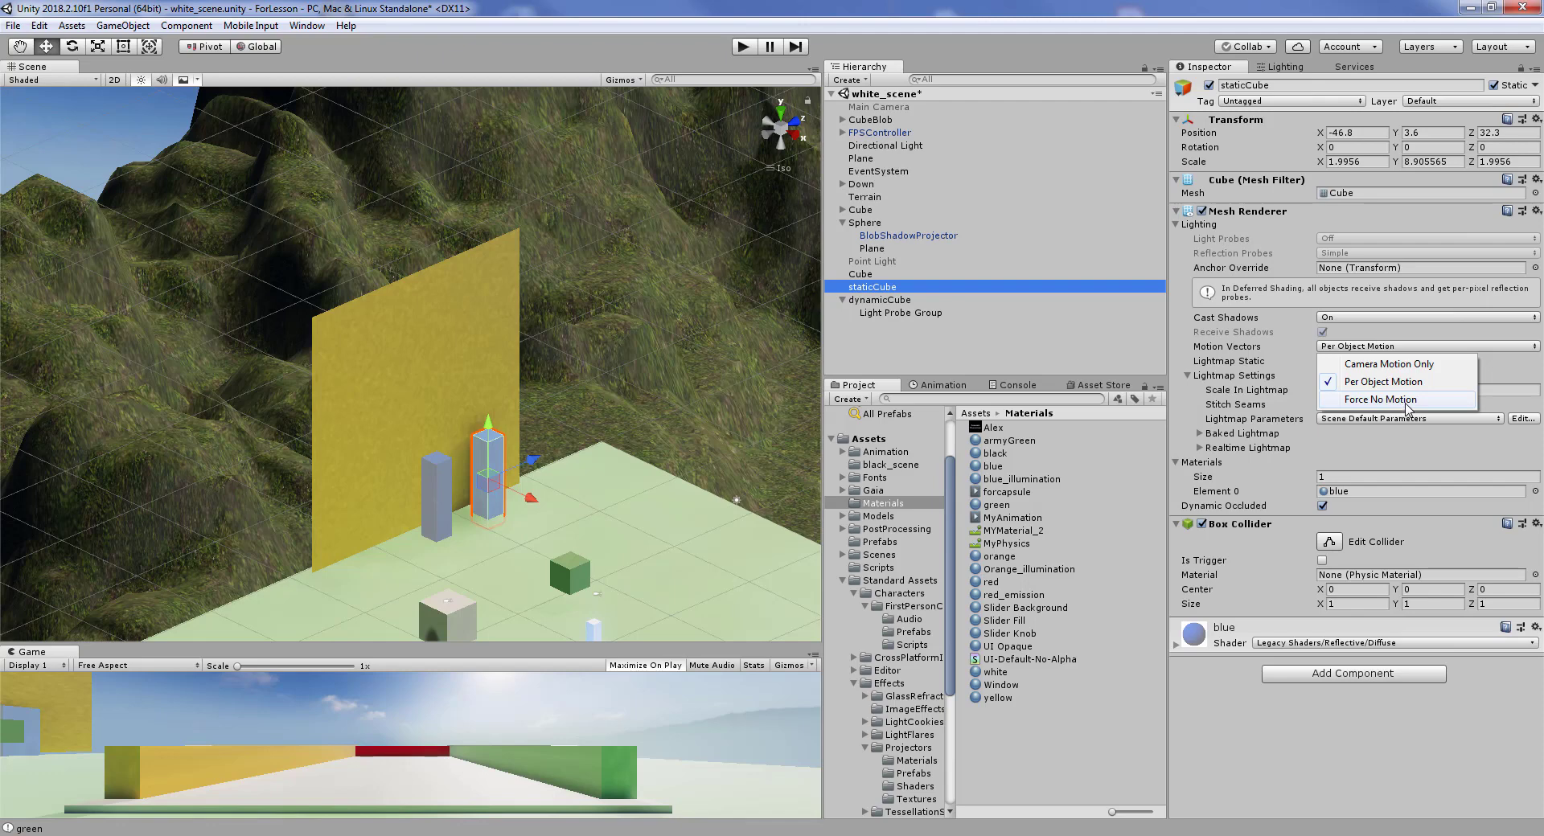
Dismiss the Motion Vectors list, leaving staticCube on Per Object Motion
click(1514, 377)
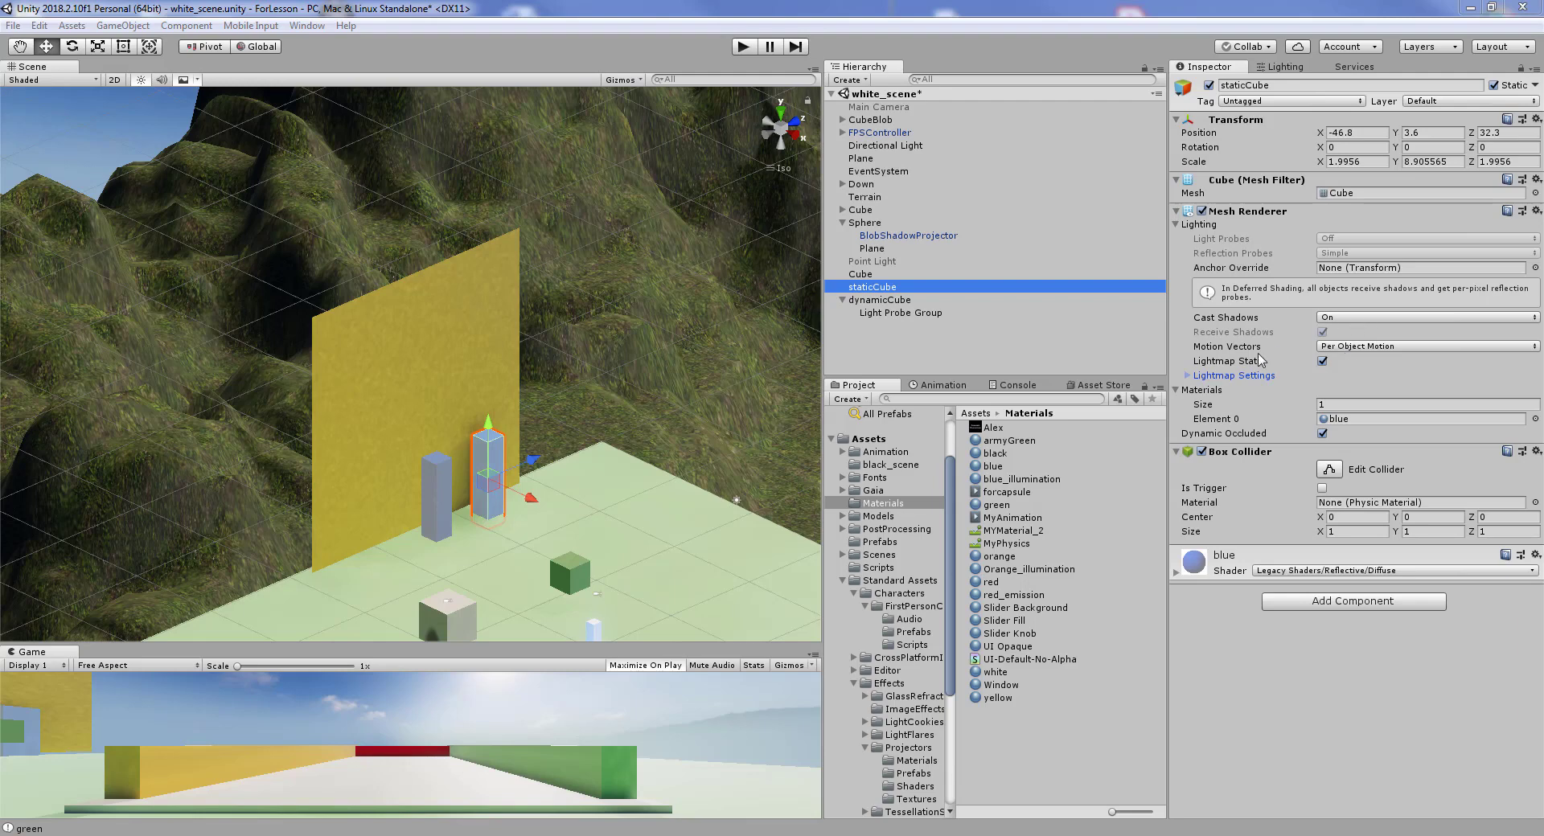
Unfold staticCube's Lightmap Settings to show Scale In Lightmap 1, Stitch Seams off and Scene Default Parameters
click(1188, 376)
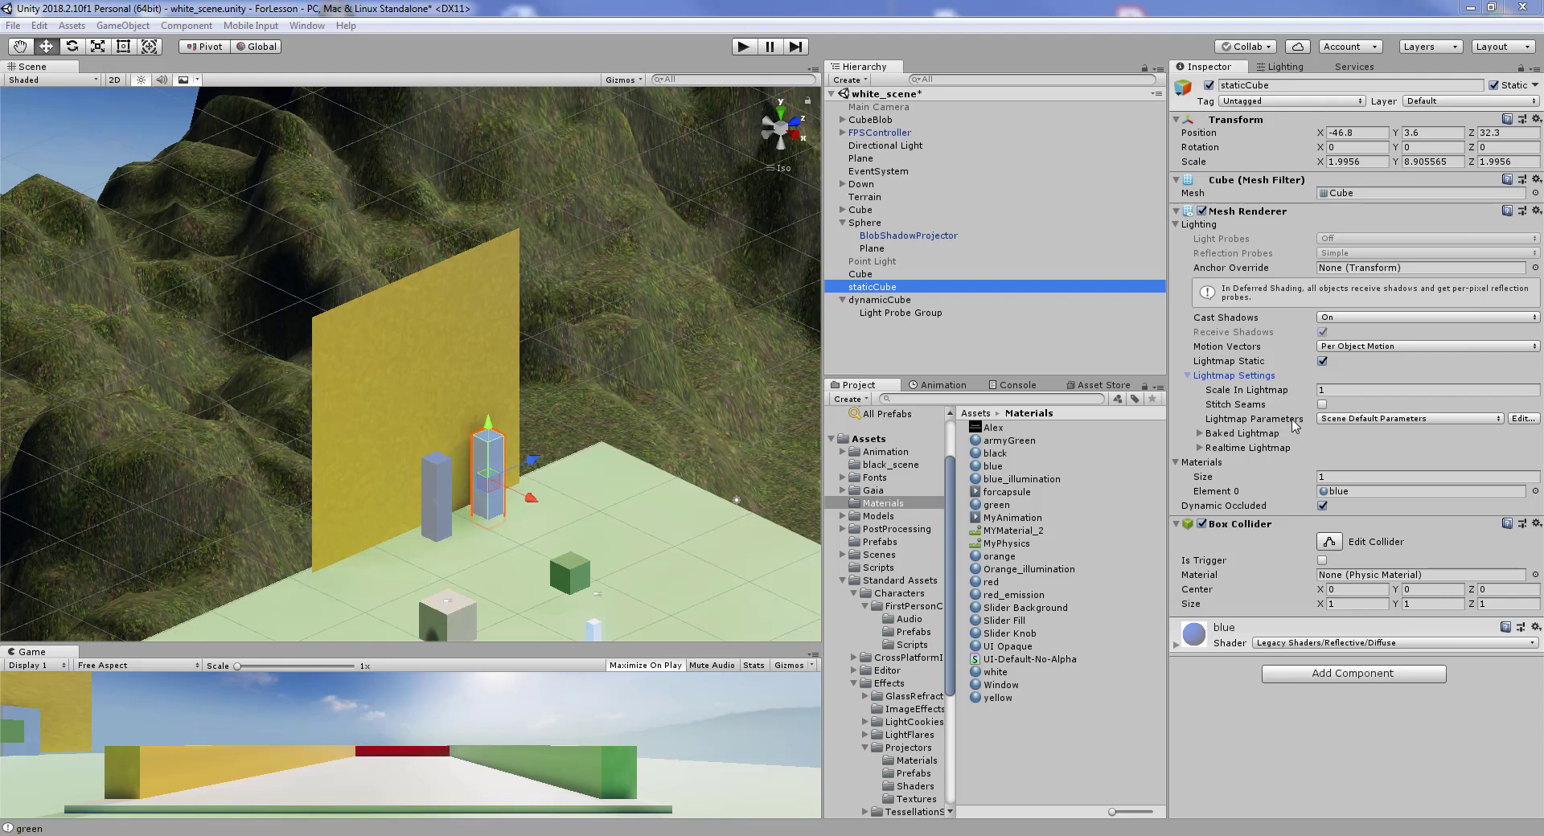
click(1459, 422)
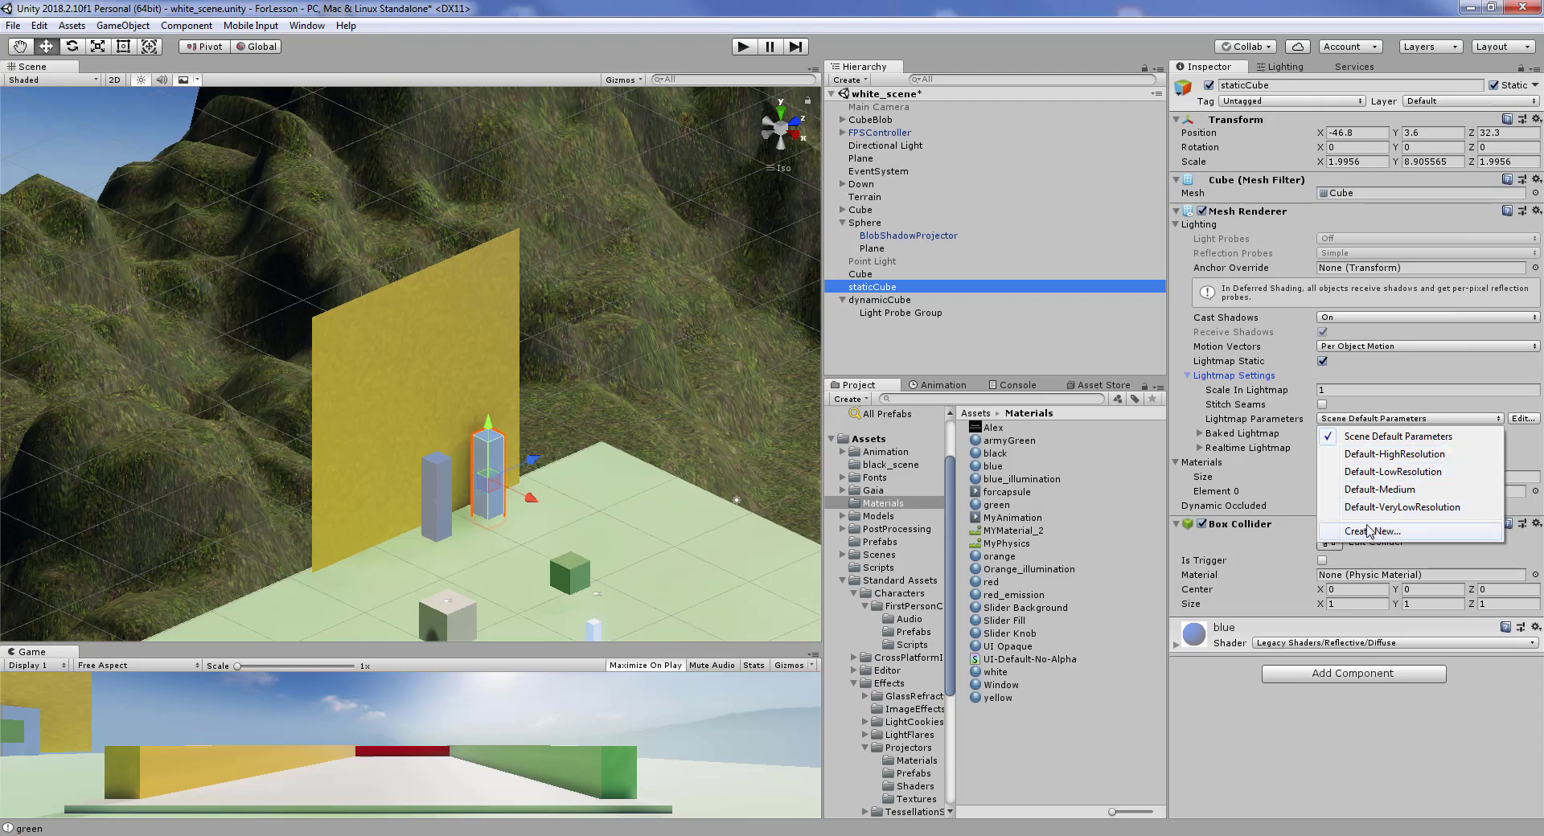
click(1290, 490)
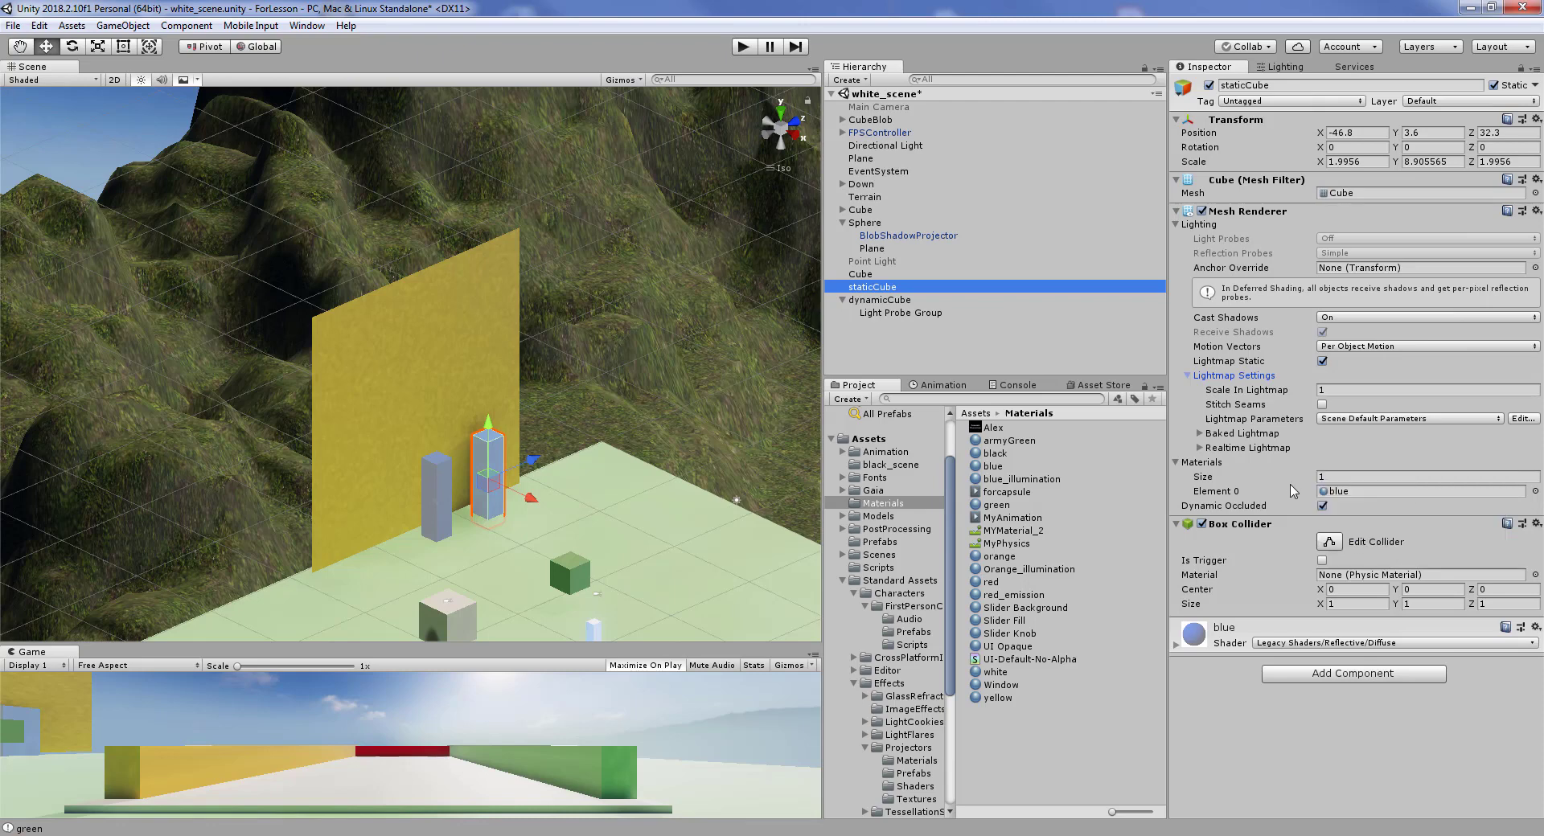
click(1200, 435)
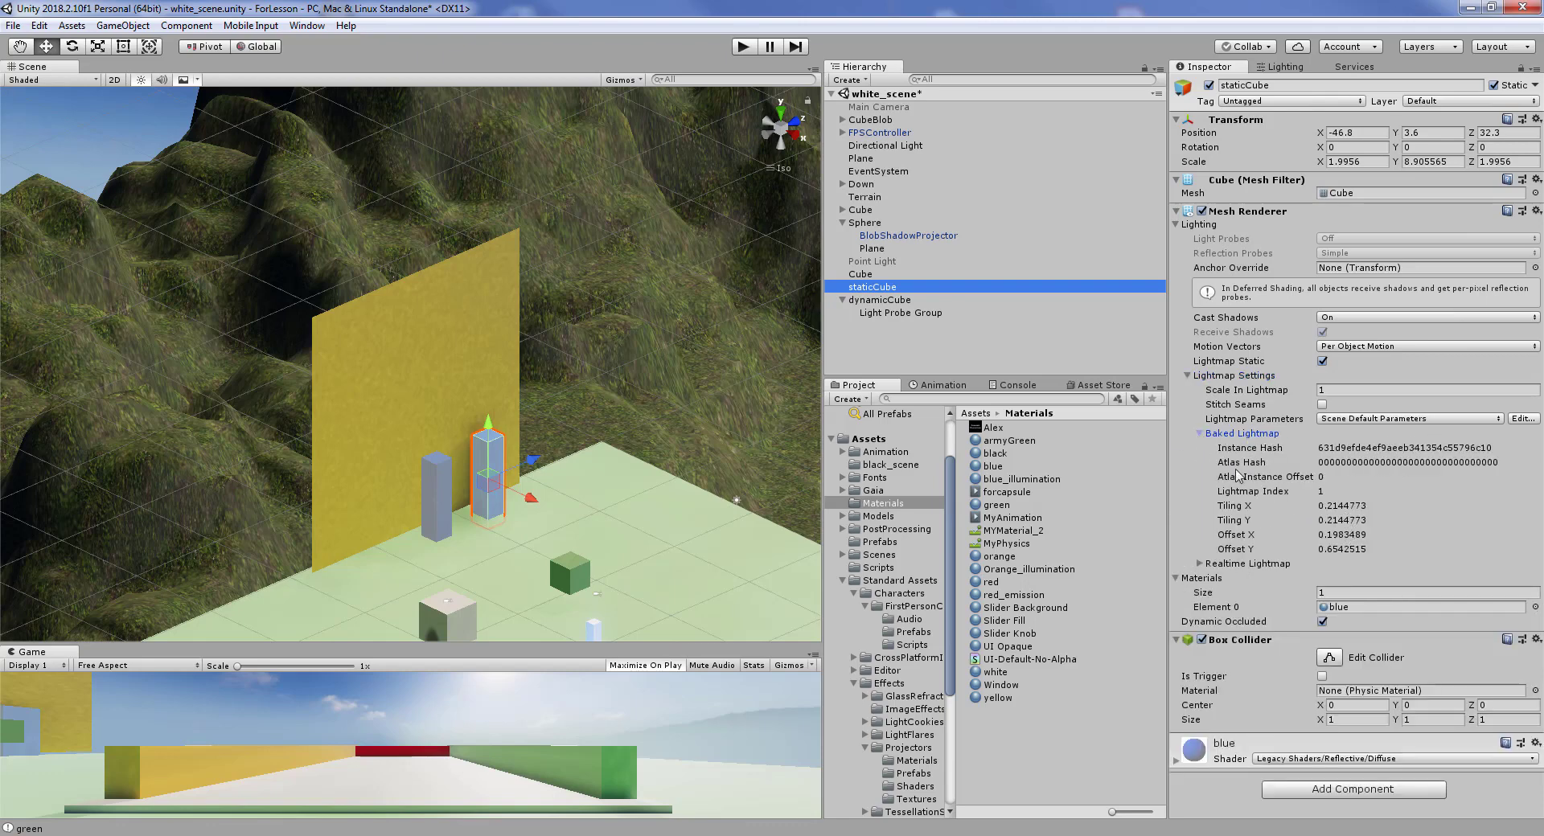
click(1201, 435)
click(1199, 449)
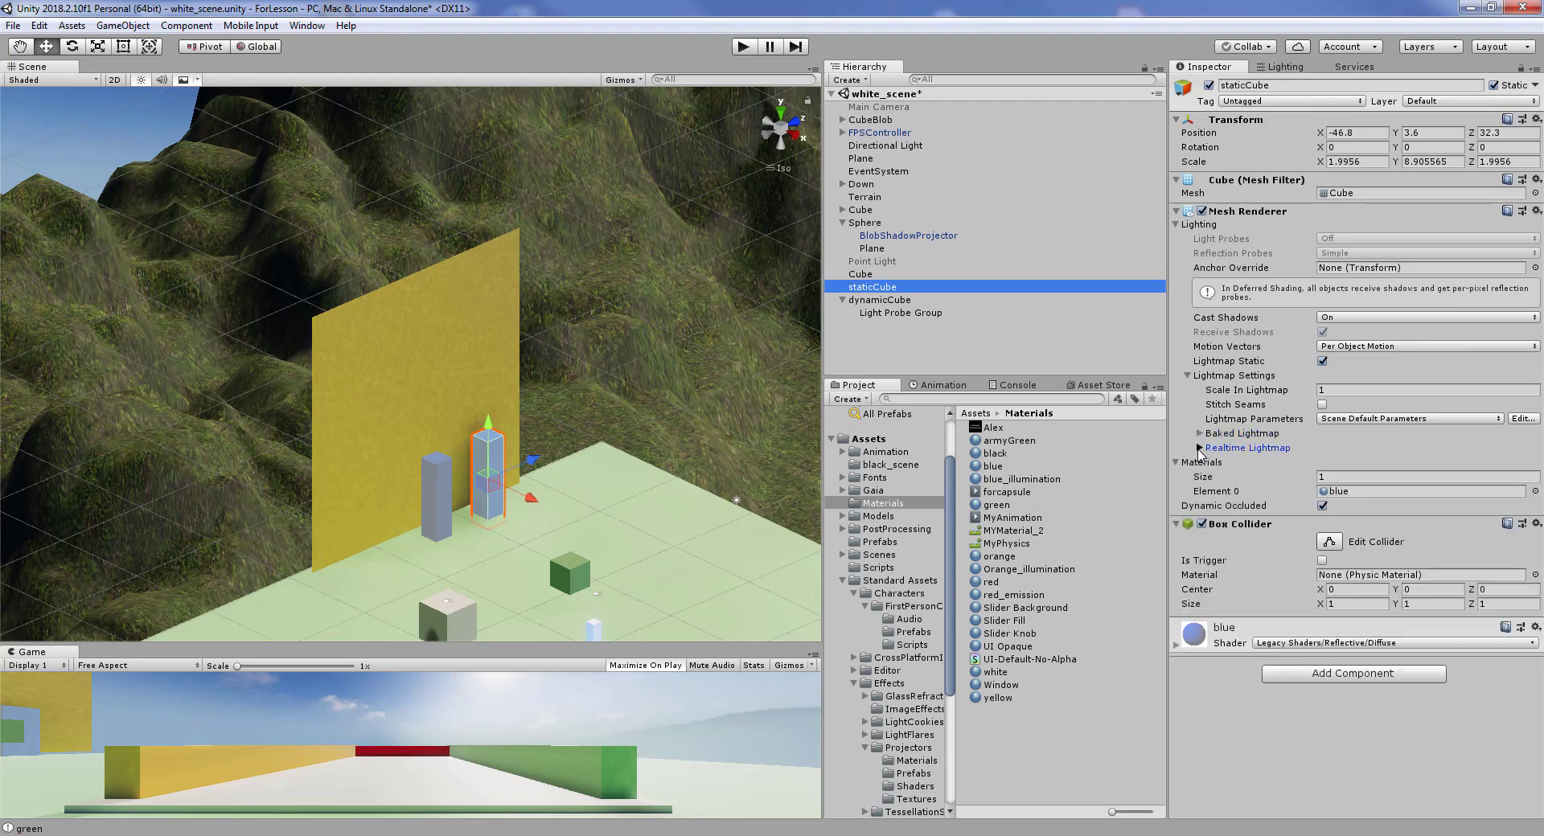
click(1200, 449)
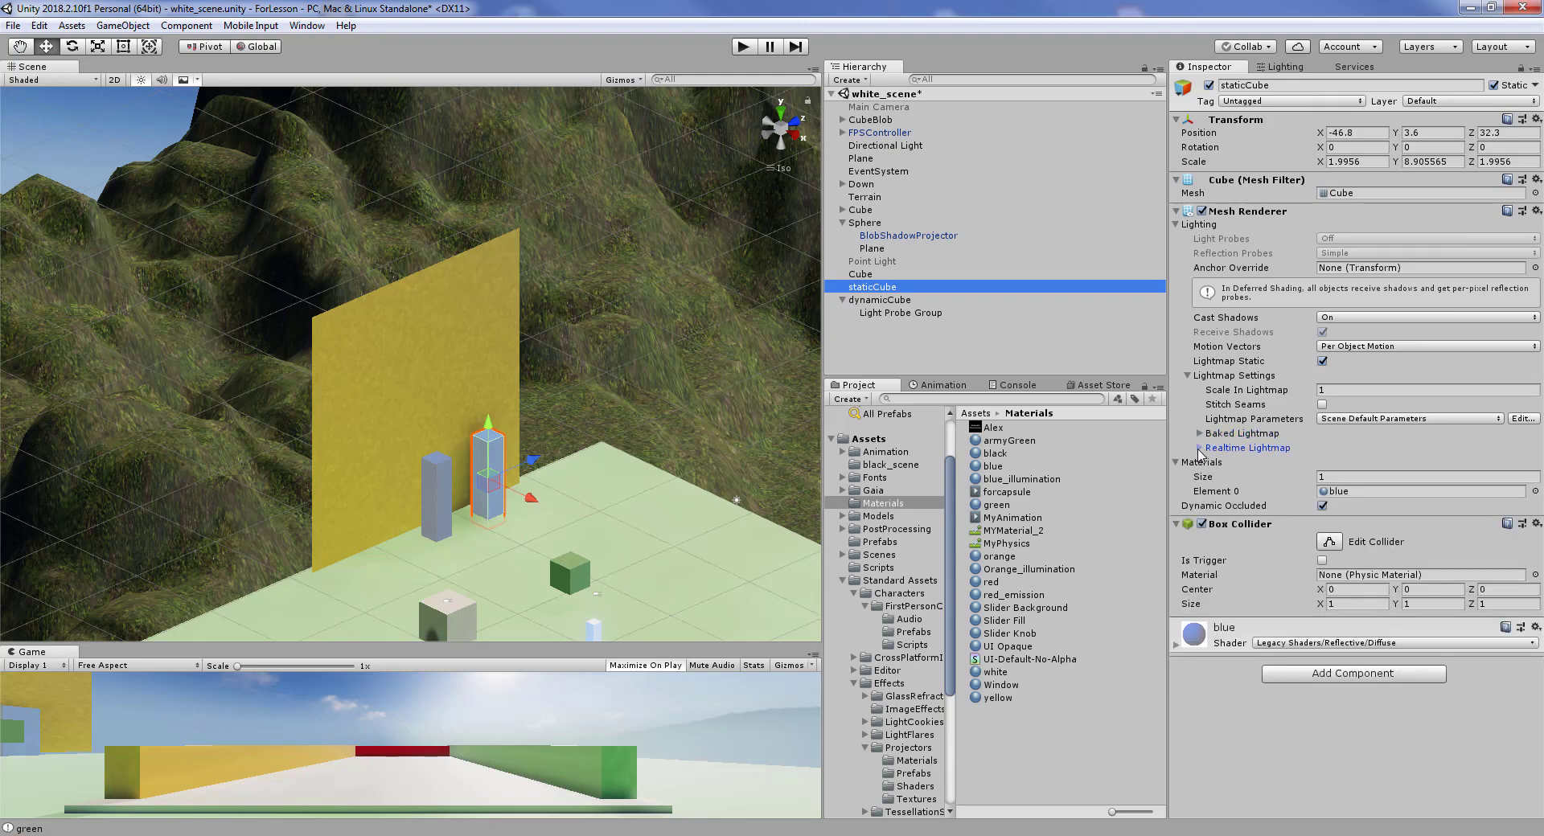